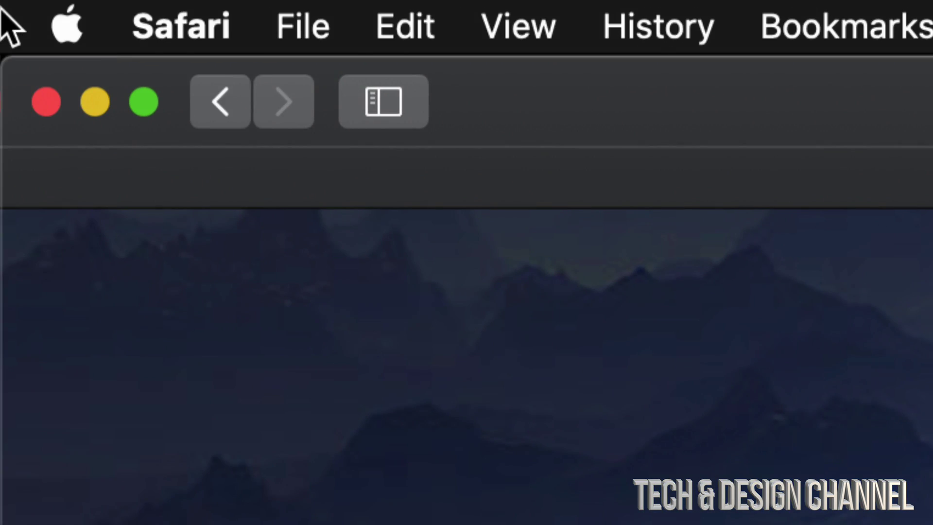
Open the Apple menu from the menu bar
click(71, 27)
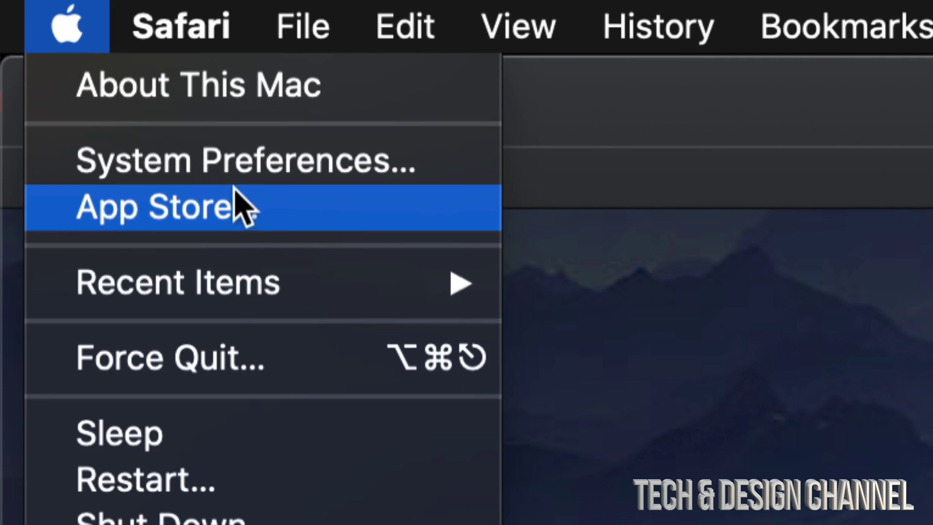
Launch the App Store and search it for 'games'
click(174, 209)
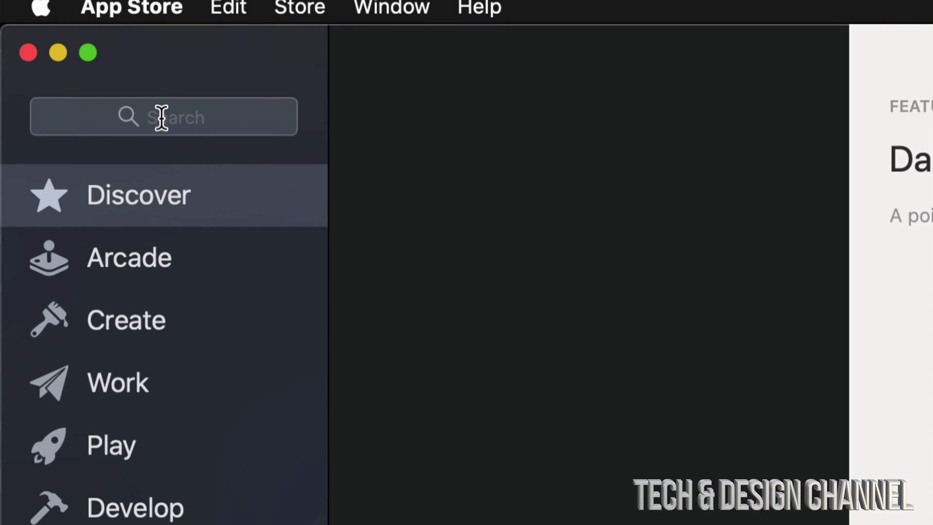
click(197, 115)
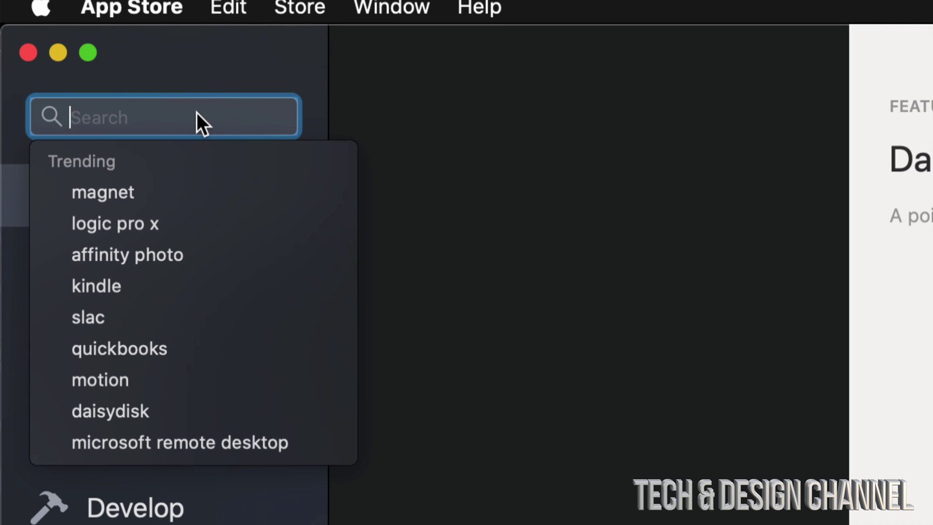
text(games)
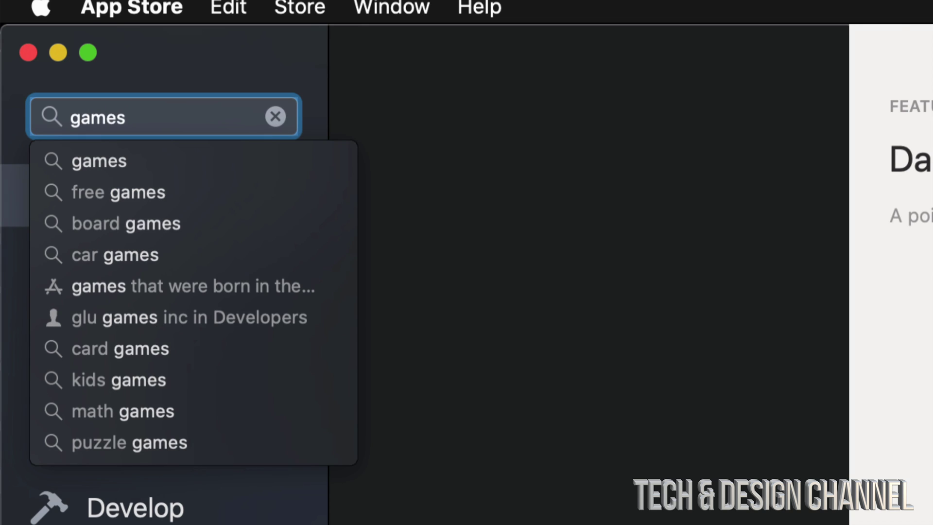
key(Return)
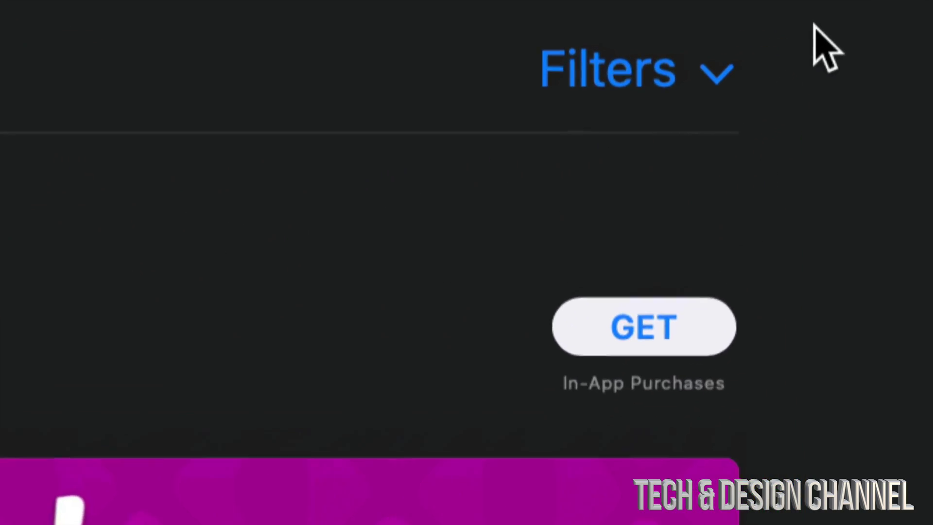
Filter the 'games' results to Free under Price and sort them by Popularity
click(709, 74)
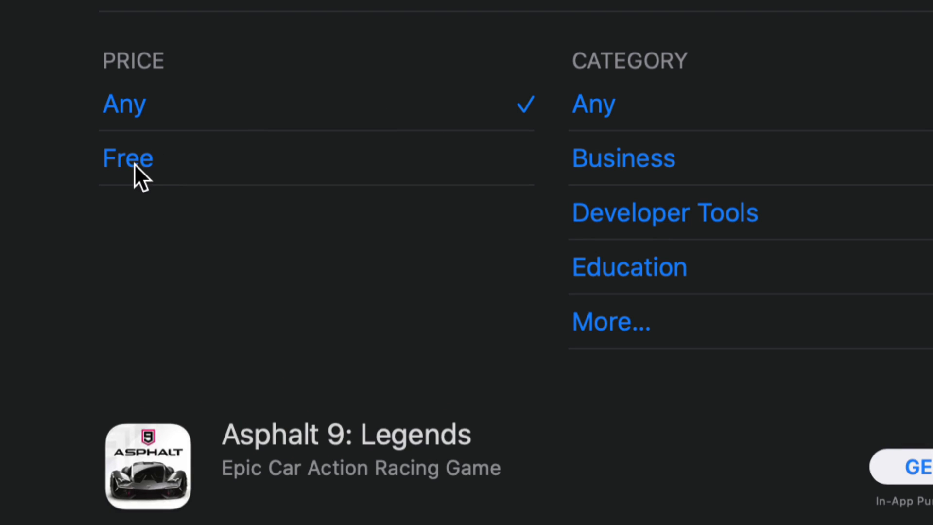
click(140, 158)
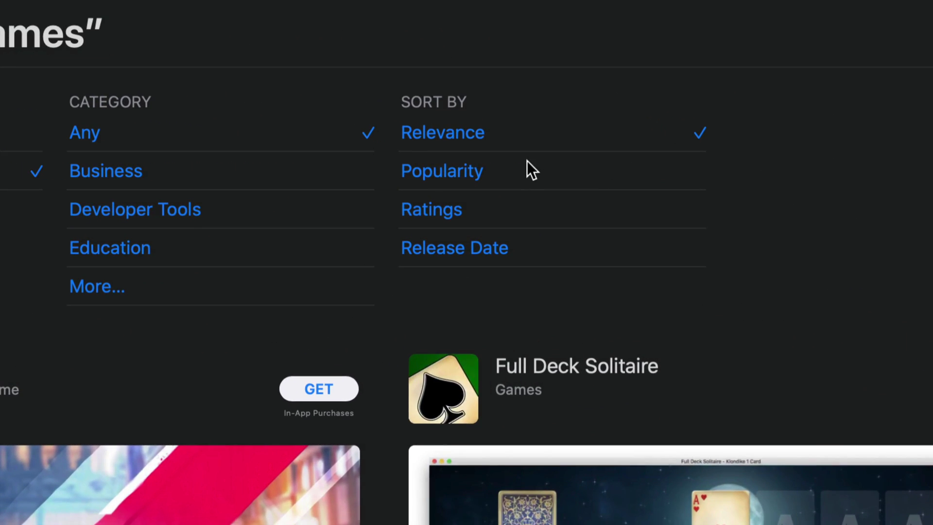
click(491, 166)
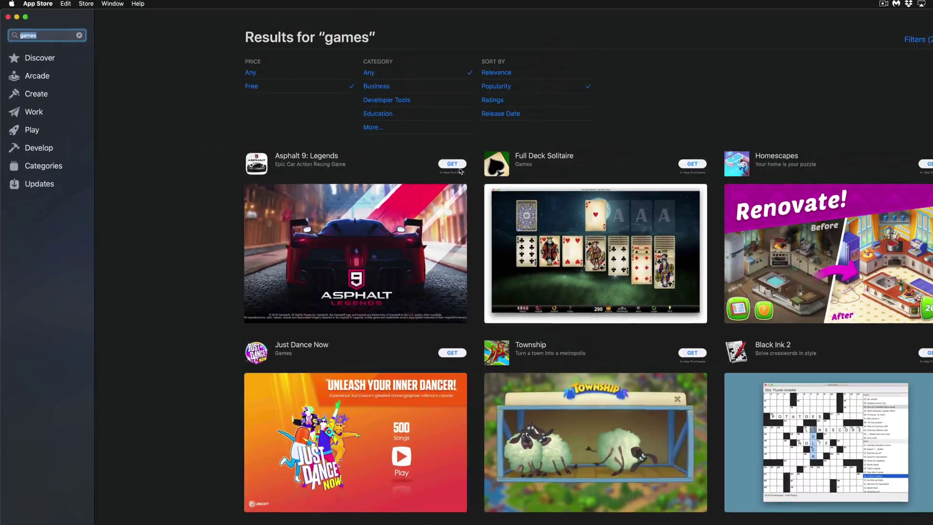
scroll(435, 200, down, 20)
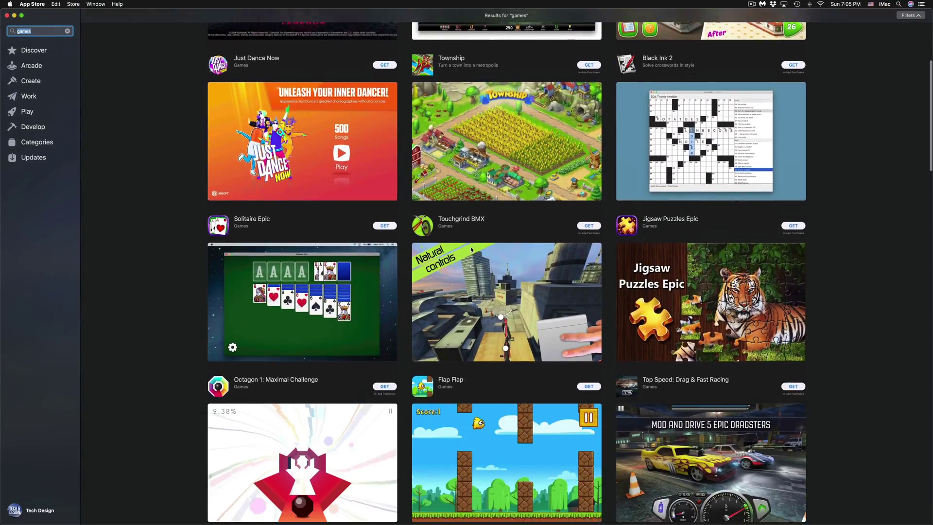
scroll(471, 249, down, 20)
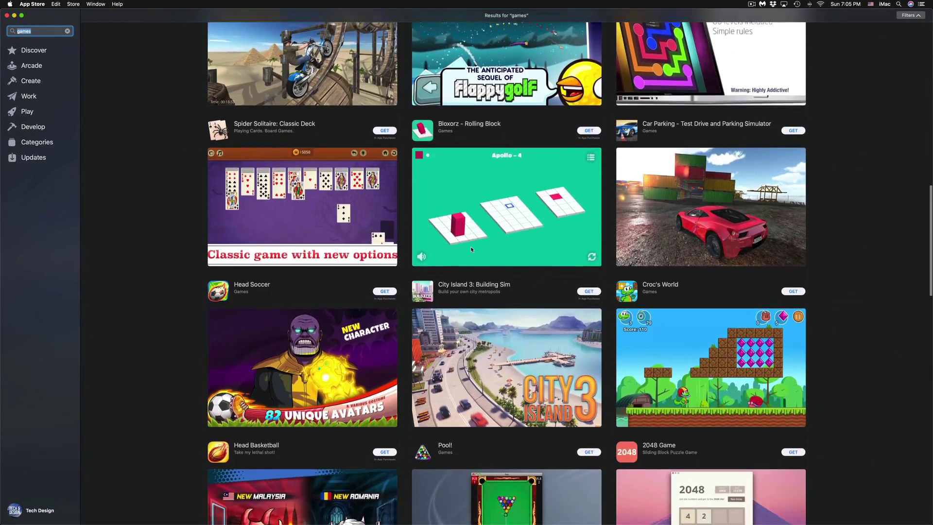
scroll(471, 248, down, 18)
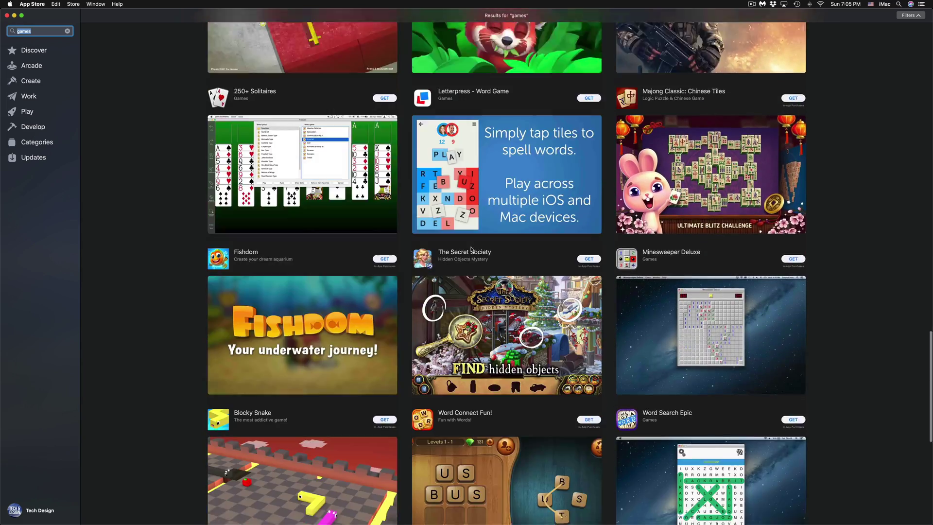
scroll(471, 248, down, 10)
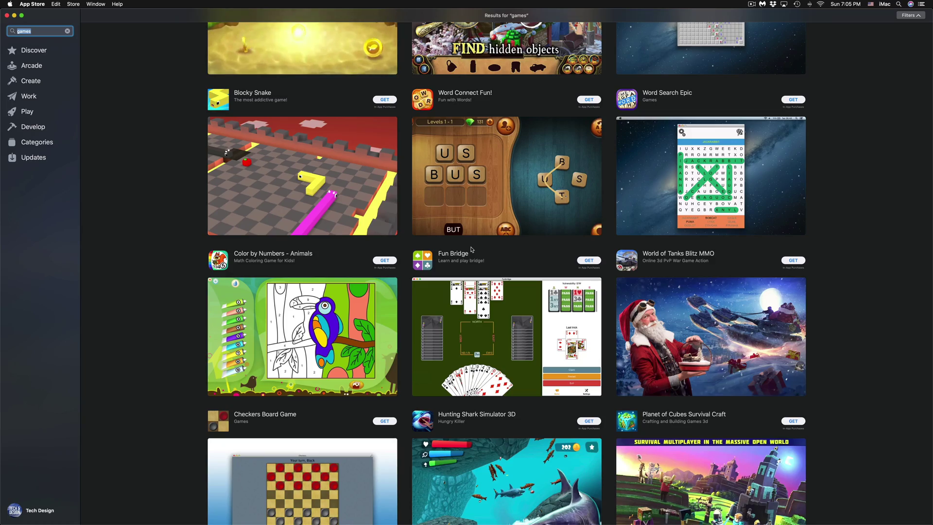
scroll(471, 249, down, 20)
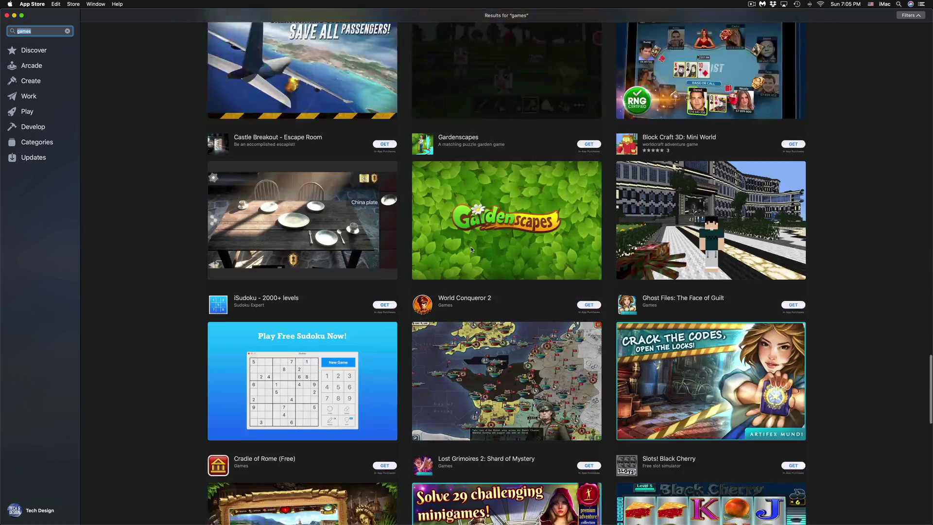
scroll(471, 249, down, 20)
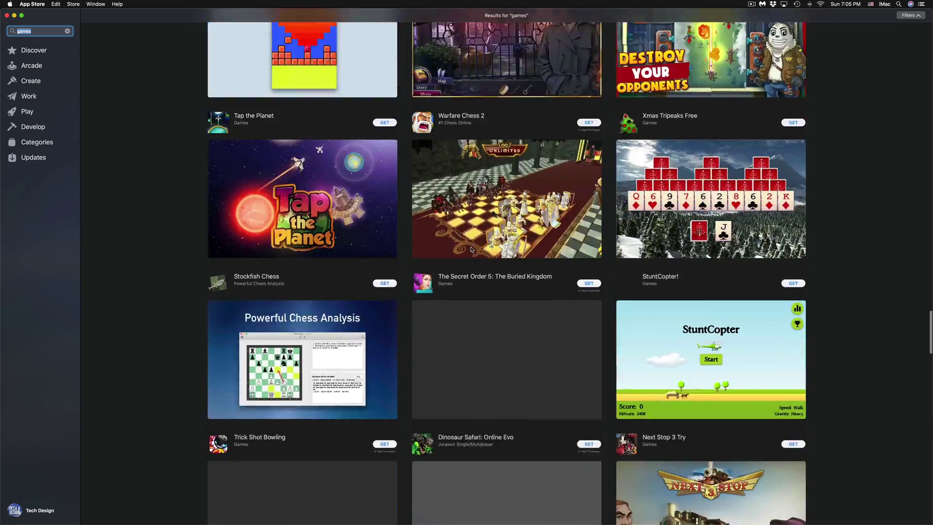
scroll(470, 249, down, 9)
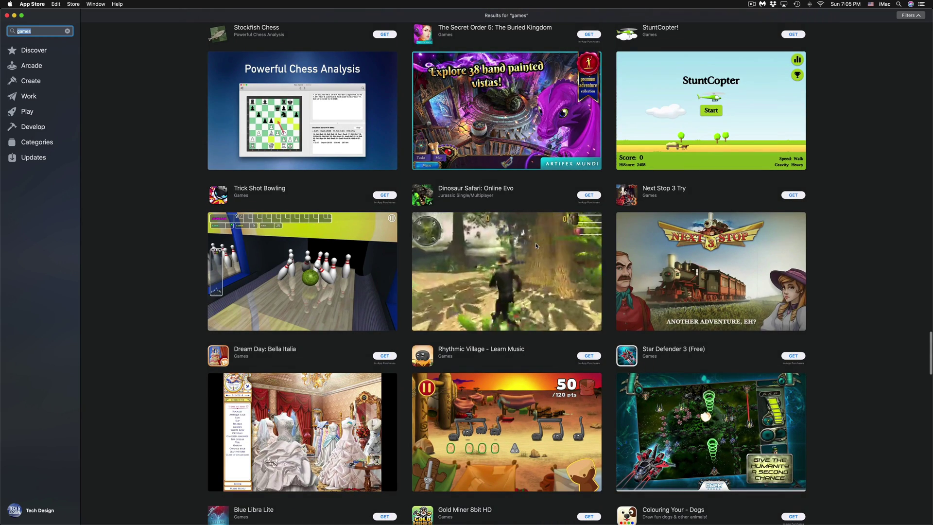
click(536, 245)
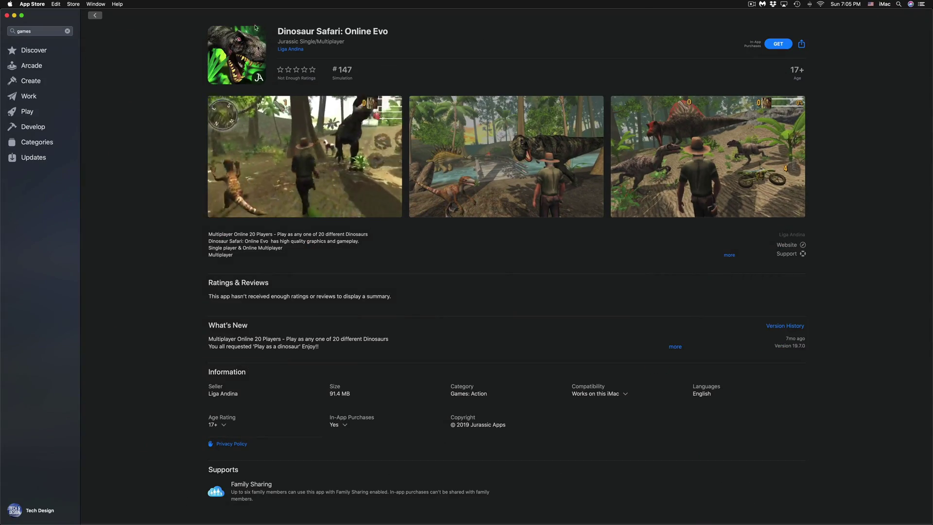
click(97, 16)
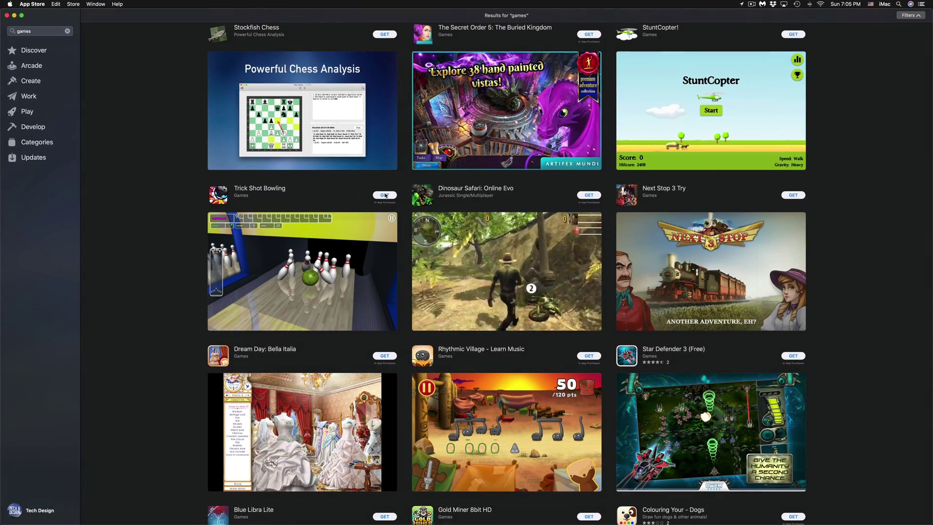
scroll(552, 179, up, 20)
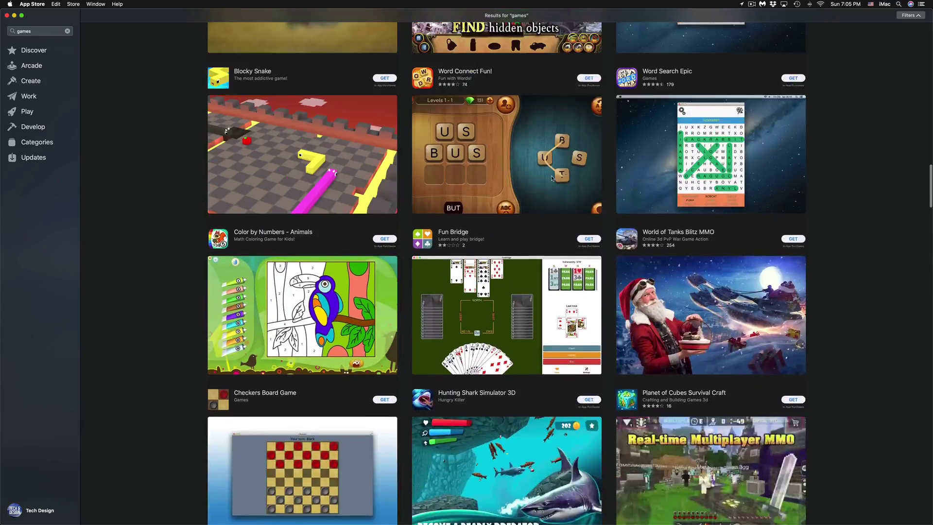
scroll(552, 178, up, 10)
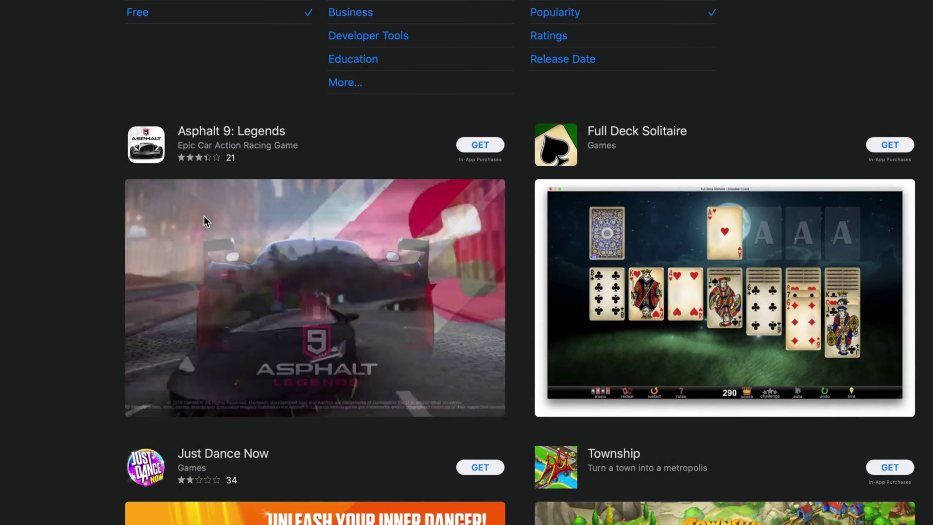
Open the Asphalt 9: Legends page and start its 2.6 GB download
click(263, 220)
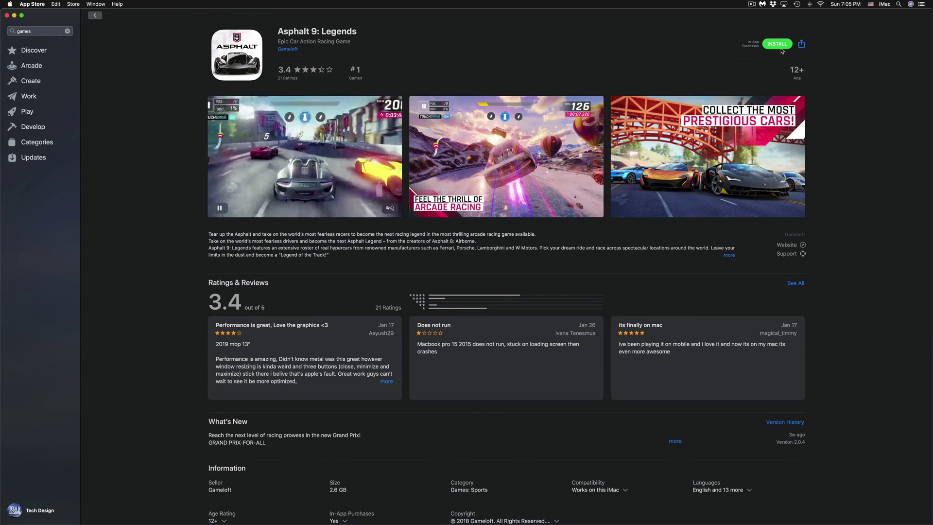
click(778, 47)
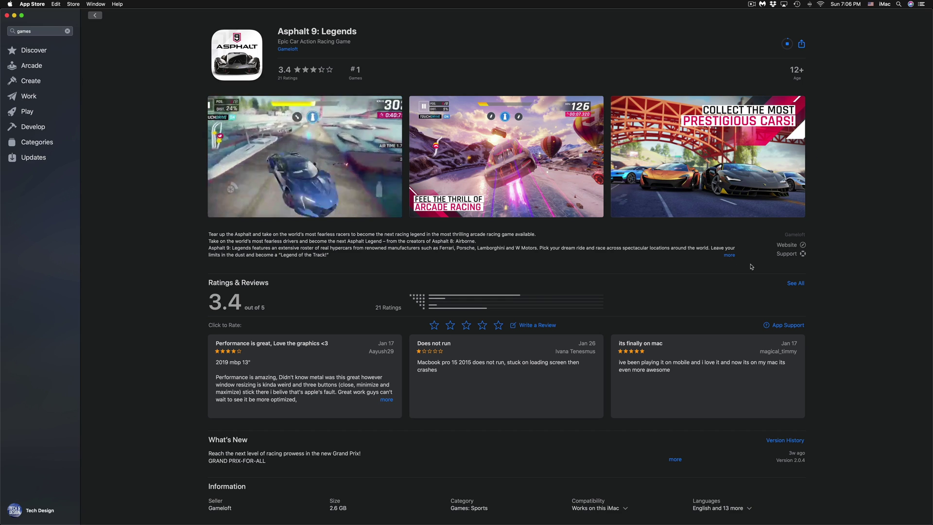
Expand the Asphalt 9: Legends description and read through its awards and game features
click(728, 255)
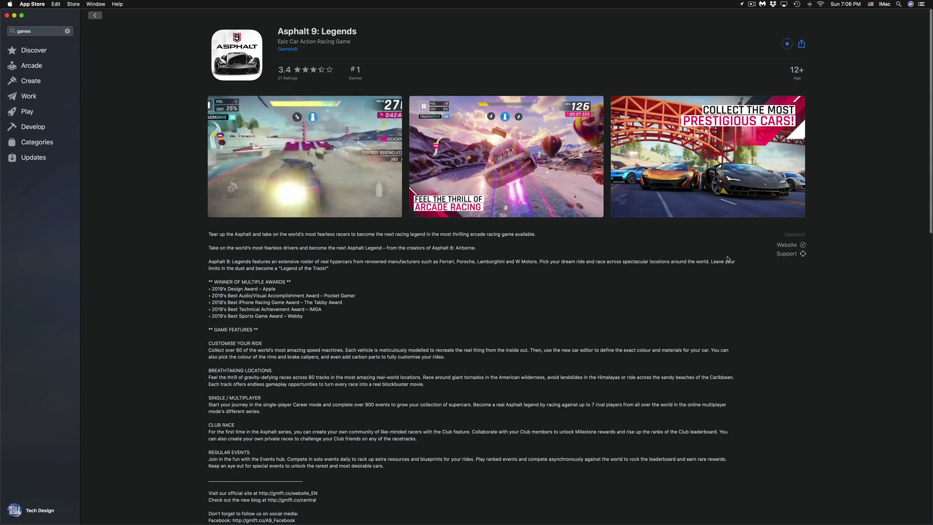
scroll(636, 360, down, 3)
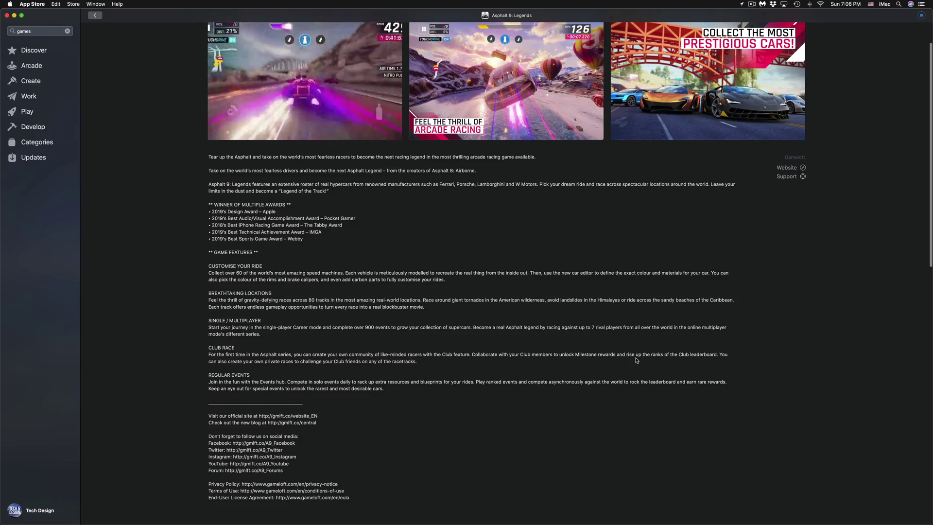
scroll(636, 360, down, 2)
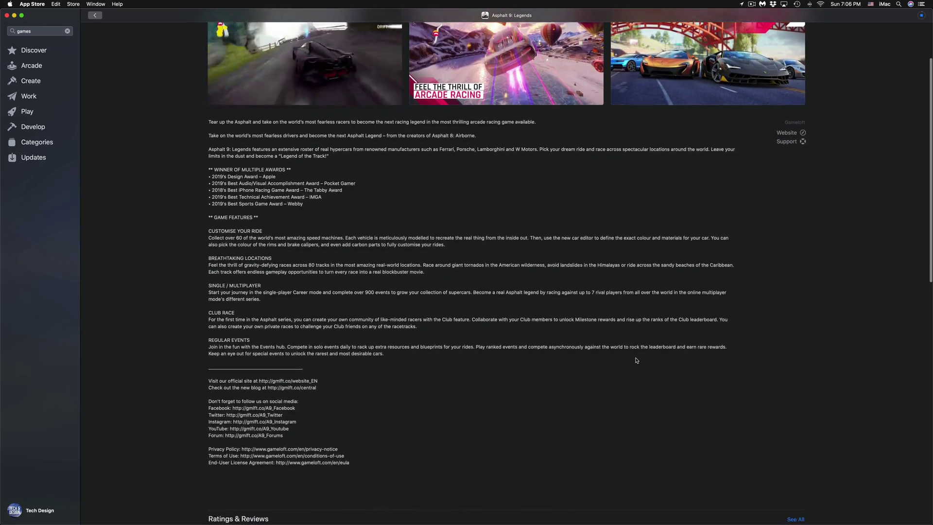
scroll(636, 360, down, 5)
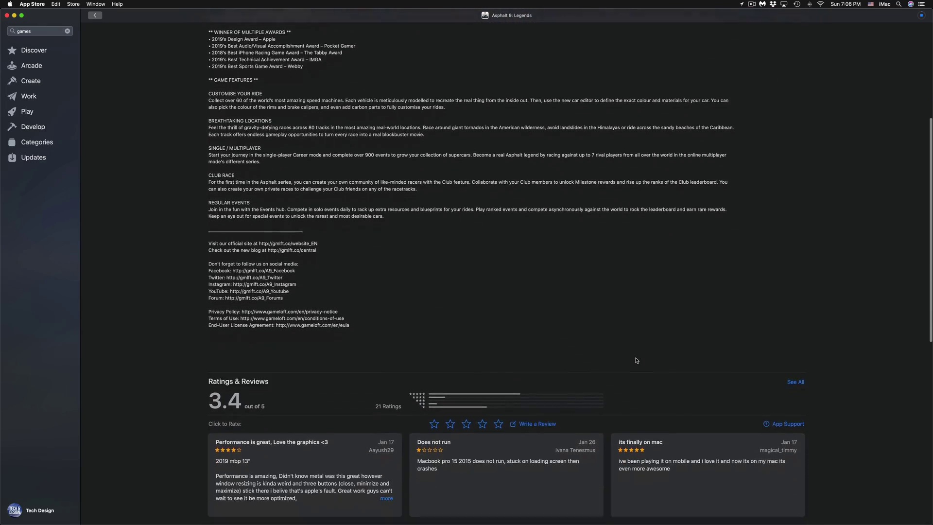
scroll(636, 360, down, 11)
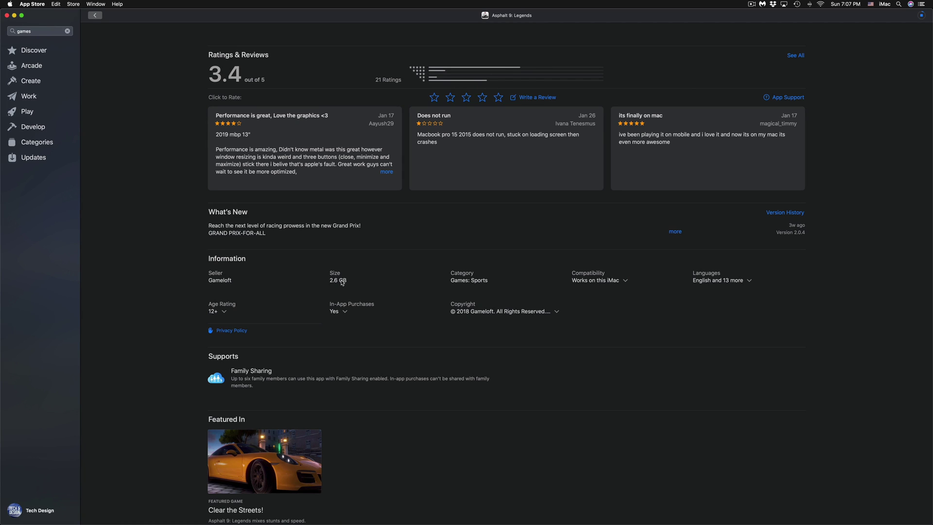
Return to the 'games' results and install Full Deck Solitaire
scroll(342, 282, up, 15)
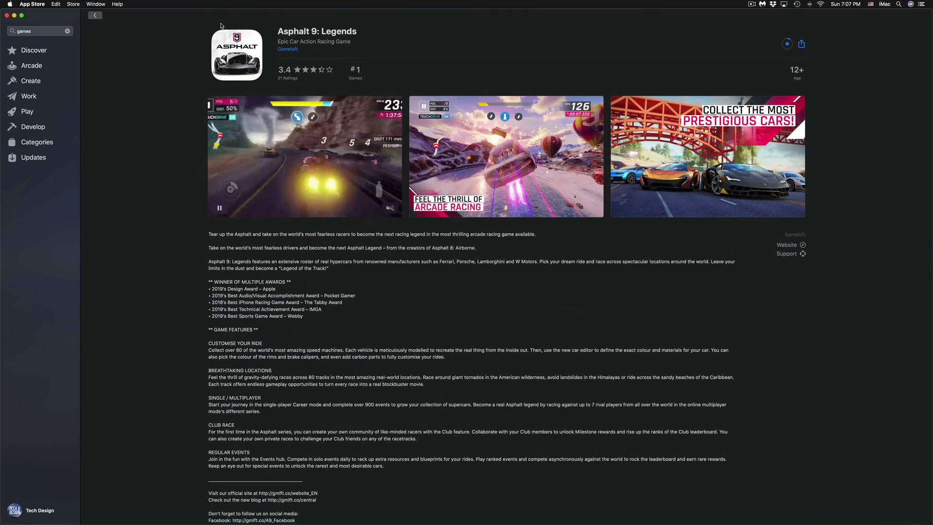
click(95, 17)
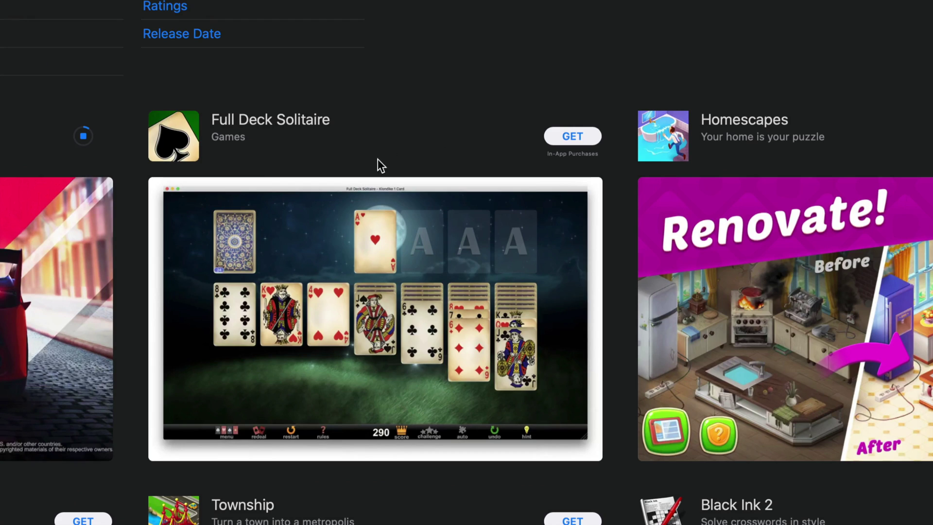
click(582, 139)
click(562, 137)
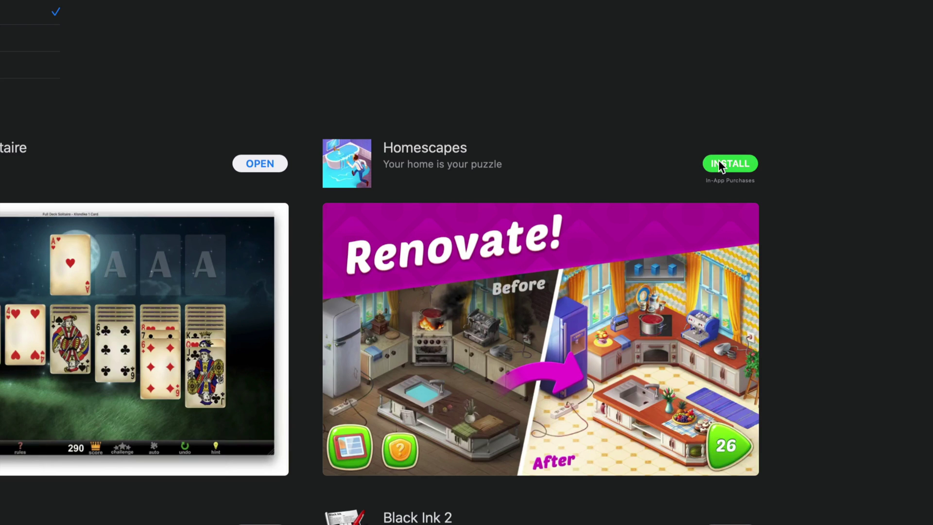
Install Homescapes, preview a Just Dance Now screenshot, then return to the 'games' results
click(719, 165)
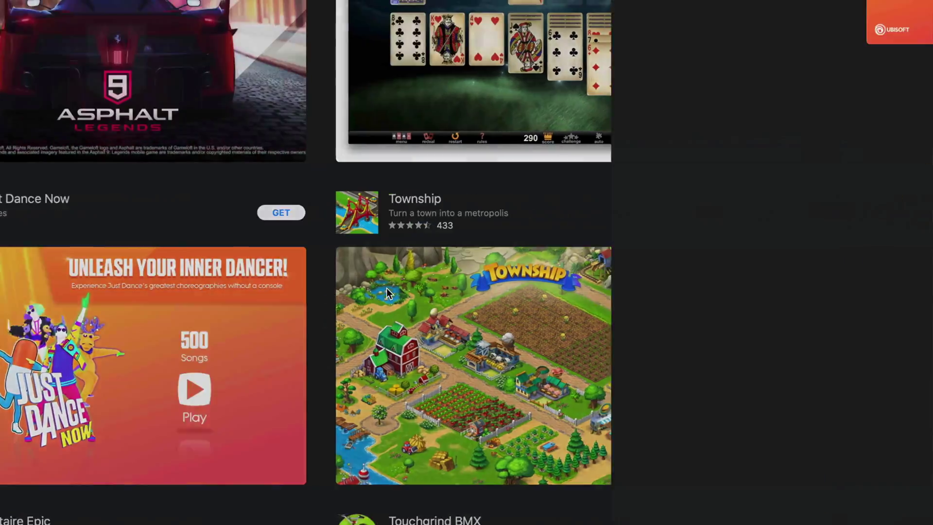
click(386, 288)
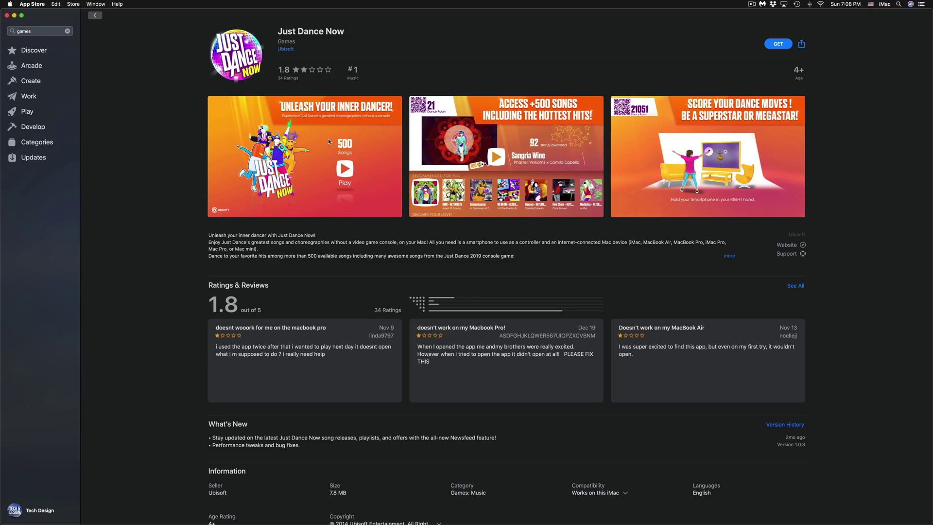
click(328, 140)
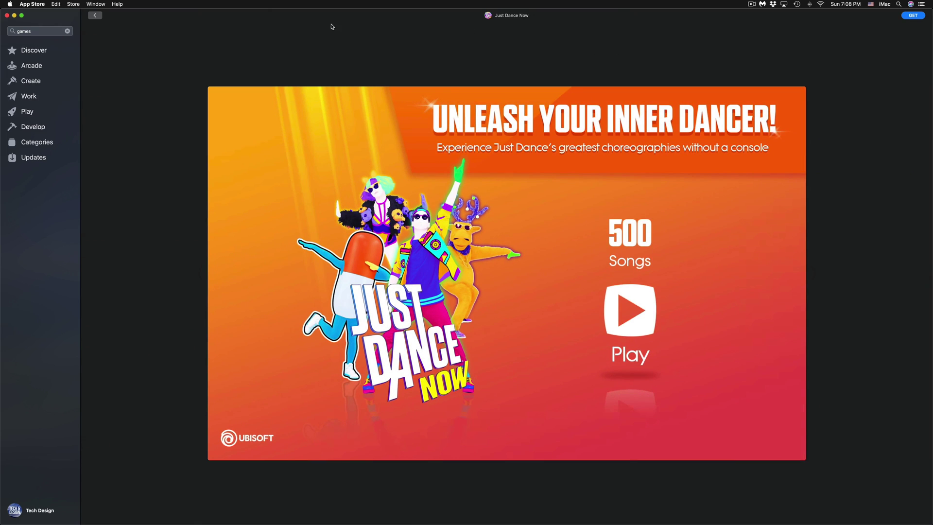
click(95, 16)
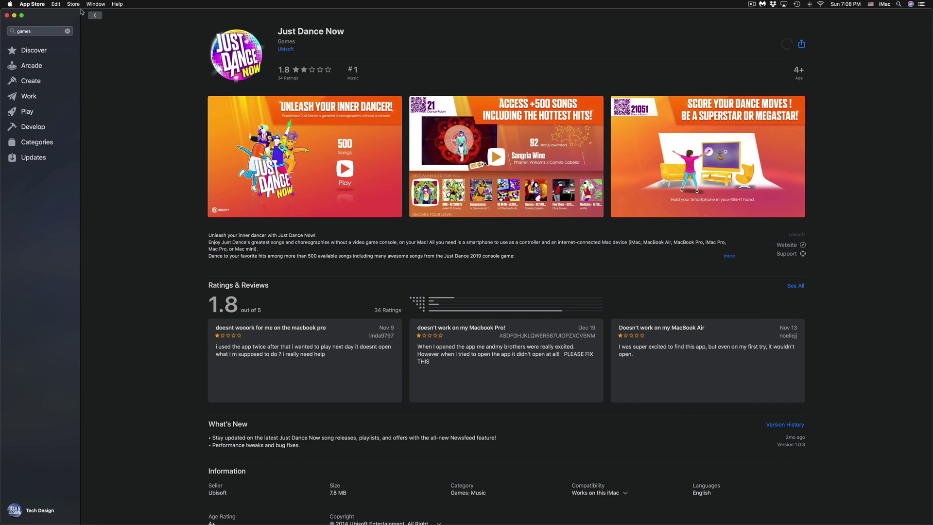
click(96, 16)
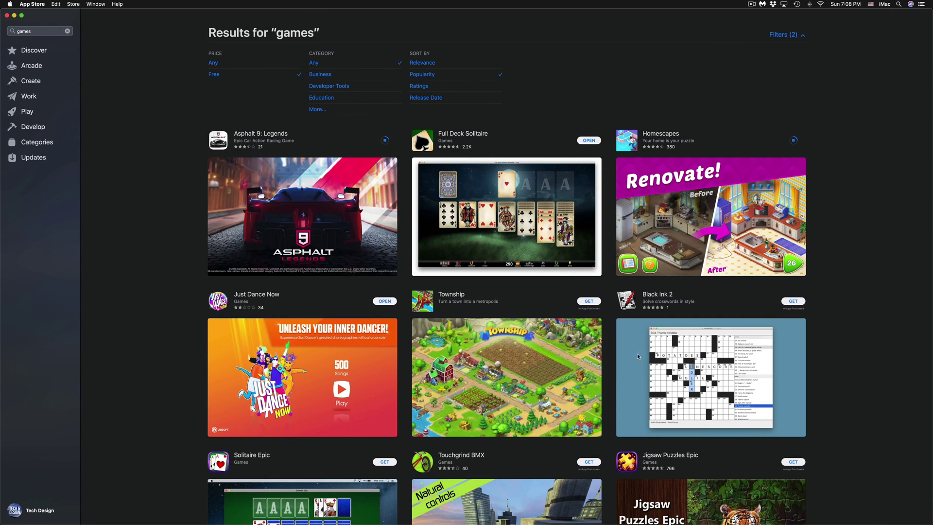
Install Township, Black Ink 2 and Code Of War: Shooter Online from further down the results
scroll(544, 357, down, 3)
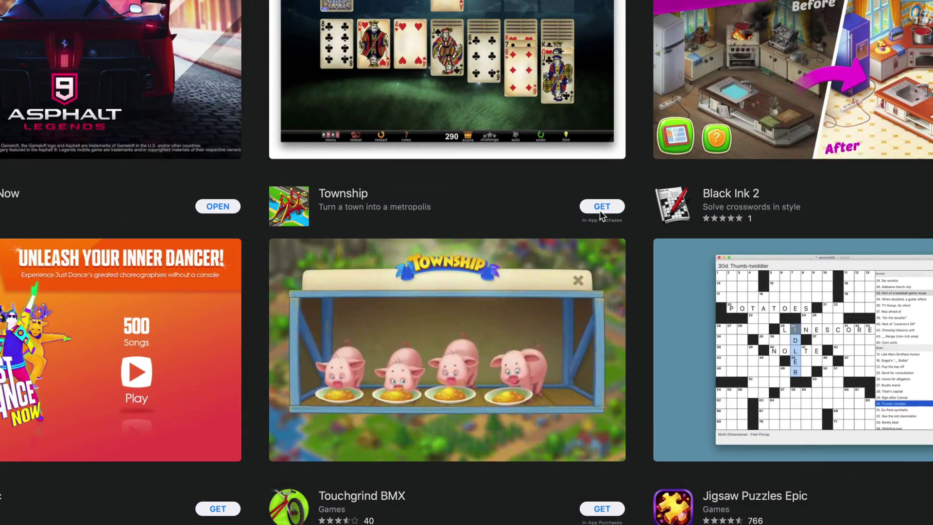
click(591, 225)
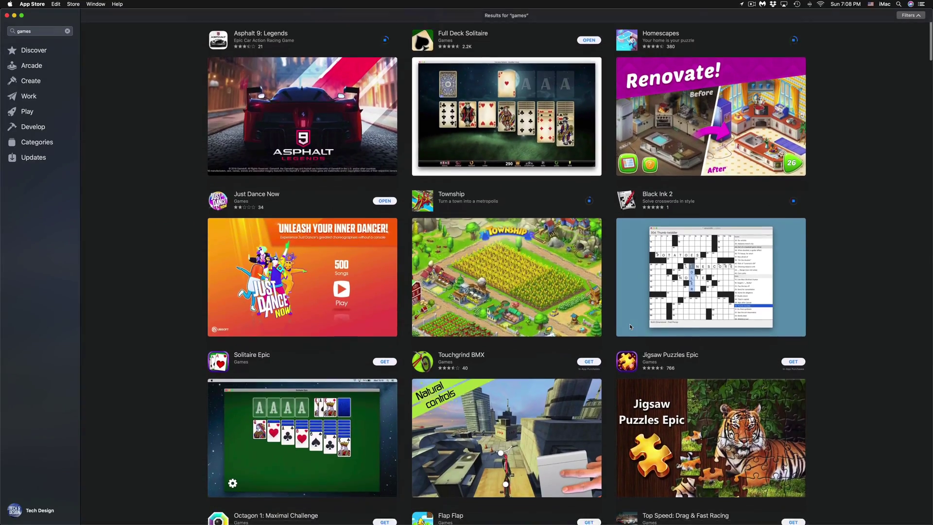
scroll(629, 327, down, 7)
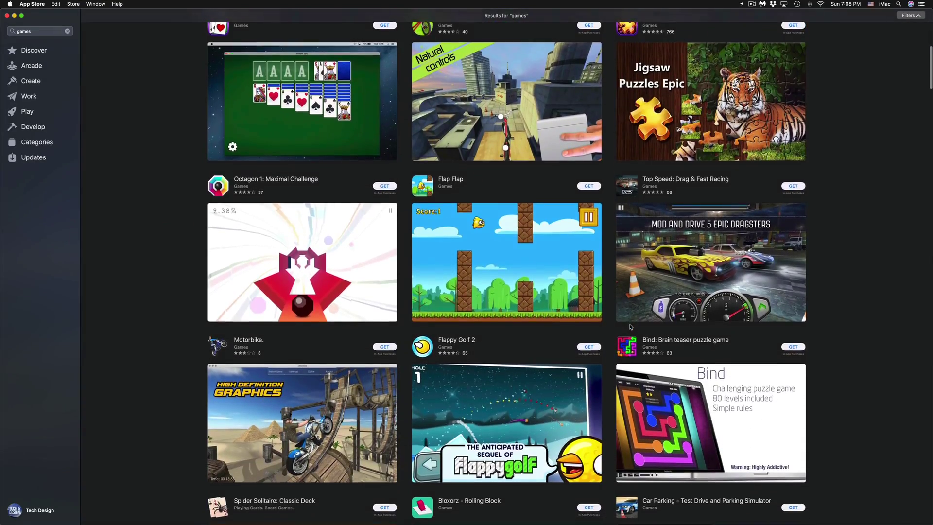
scroll(629, 326, down, 10)
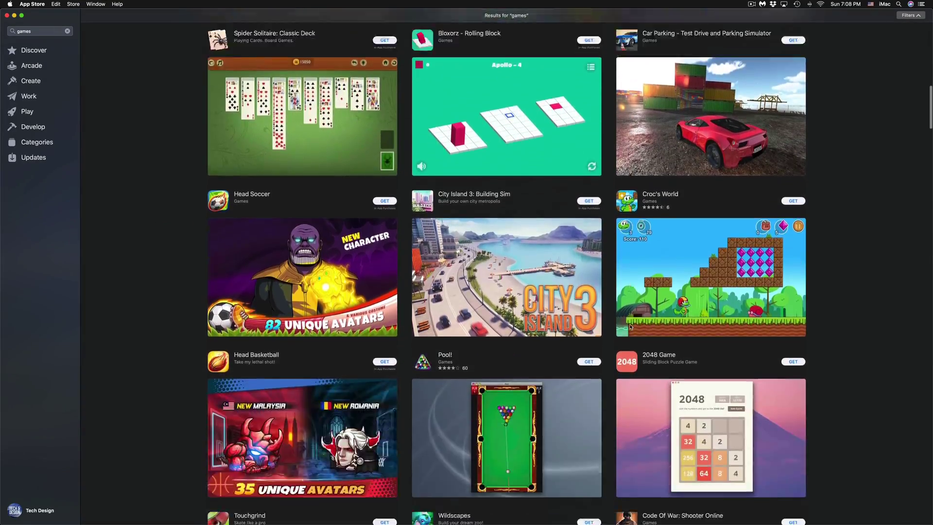
scroll(629, 326, down, 8)
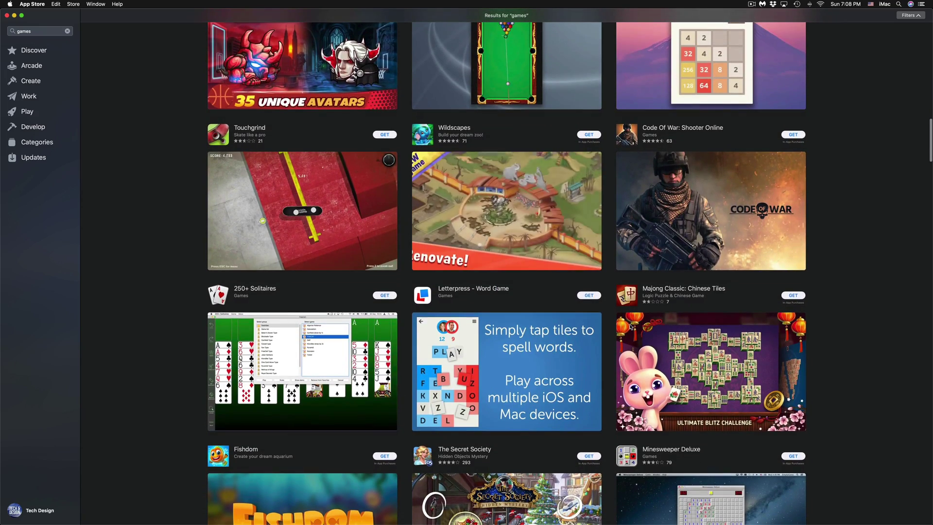
scroll(630, 327, down, 1)
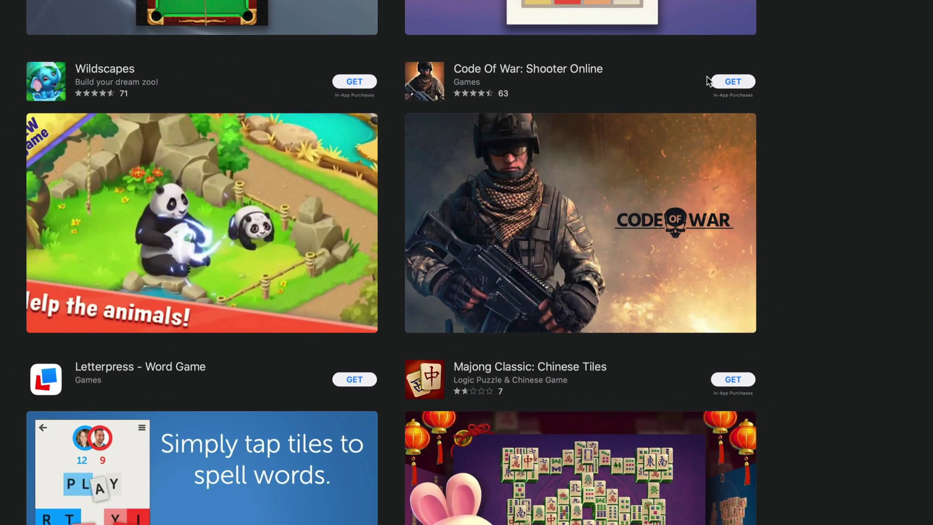
click(726, 81)
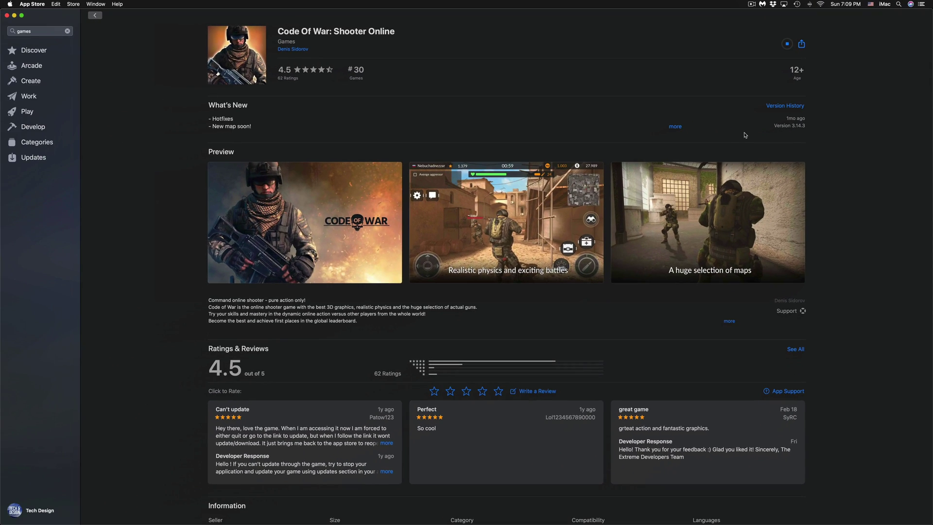
click(95, 15)
scroll(506, 262, down, 6)
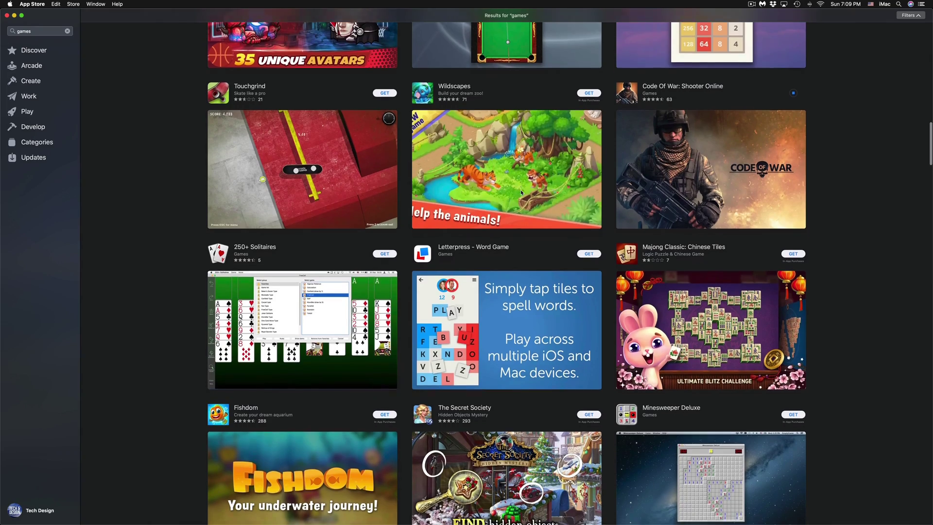
scroll(521, 192, down, 15)
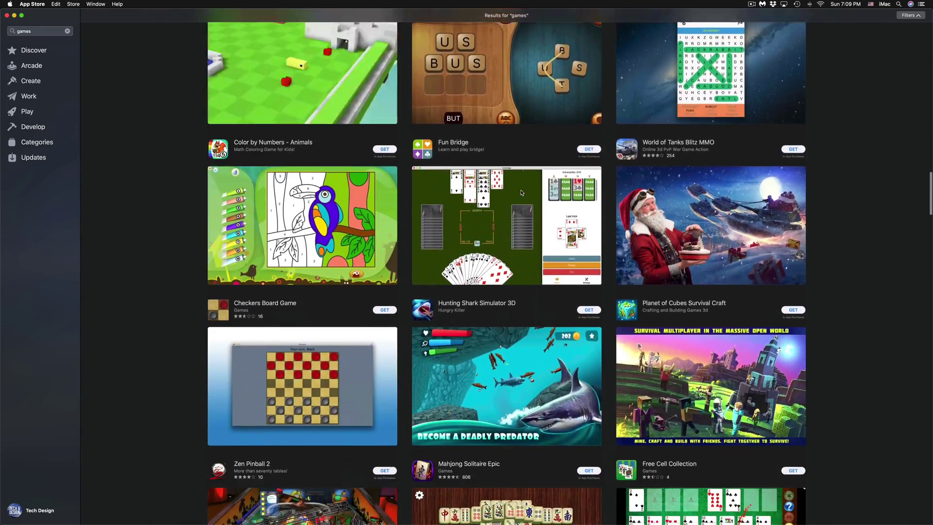
scroll(521, 191, down, 18)
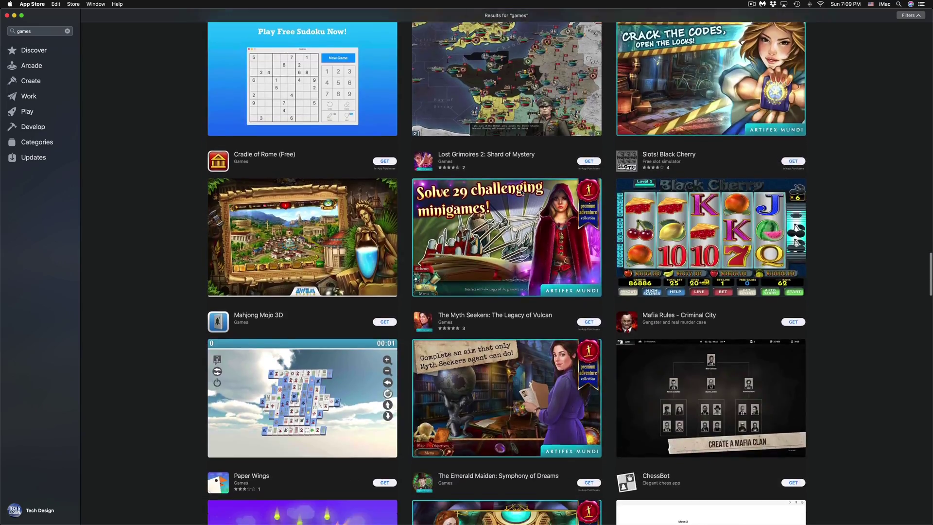
scroll(521, 193, down, 20)
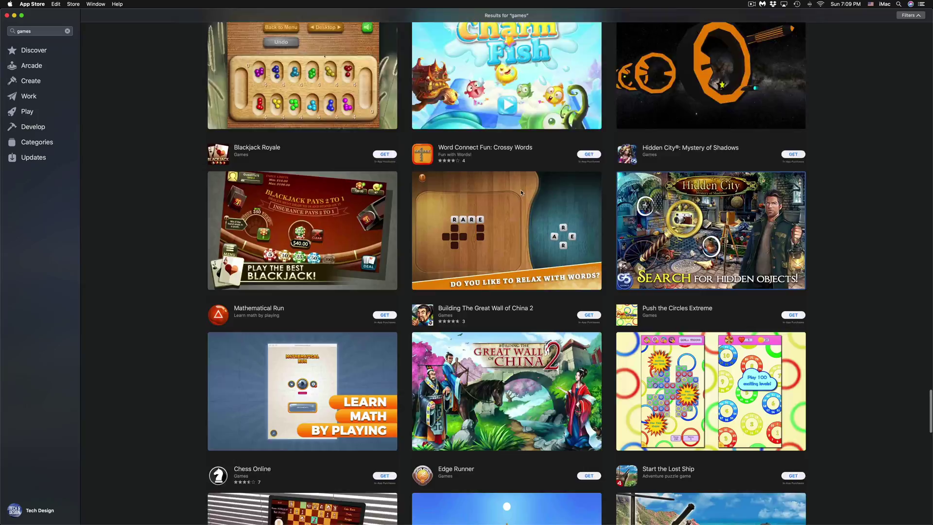
scroll(521, 193, down, 10)
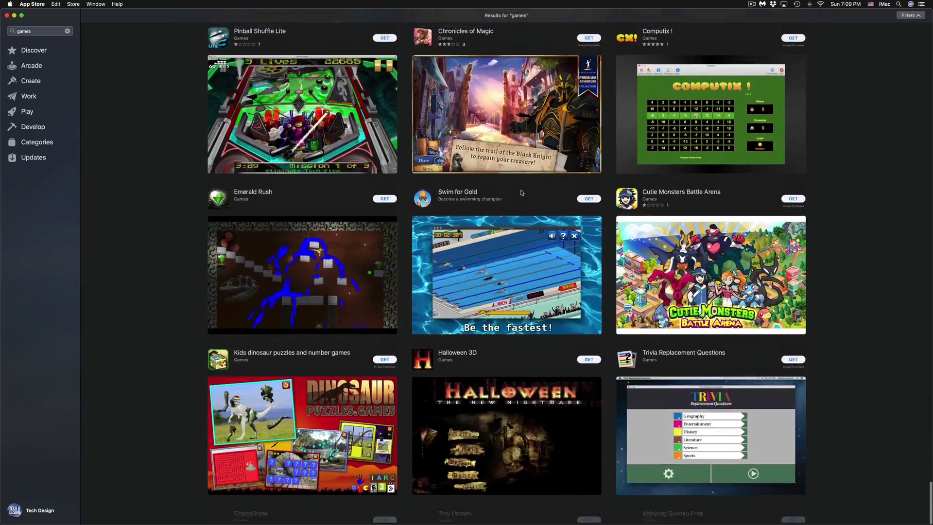
scroll(521, 193, down, 20)
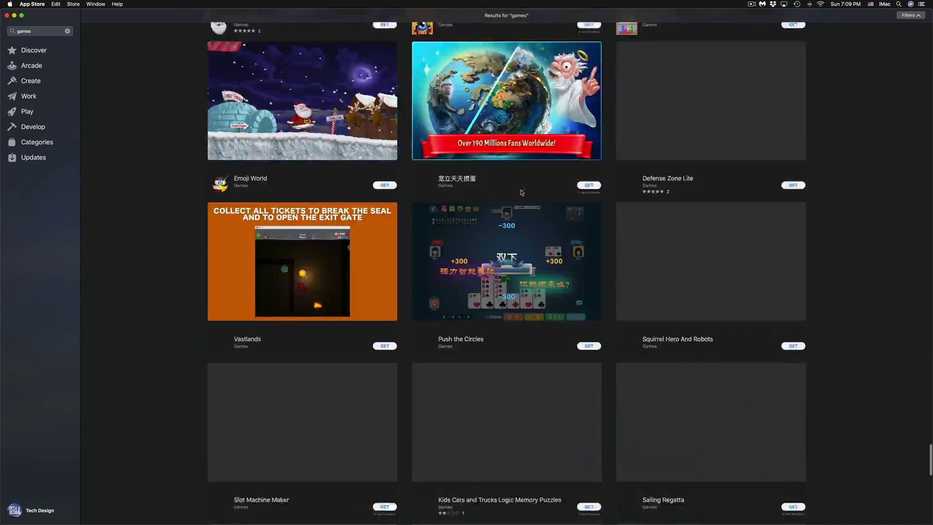
scroll(522, 193, down, 20)
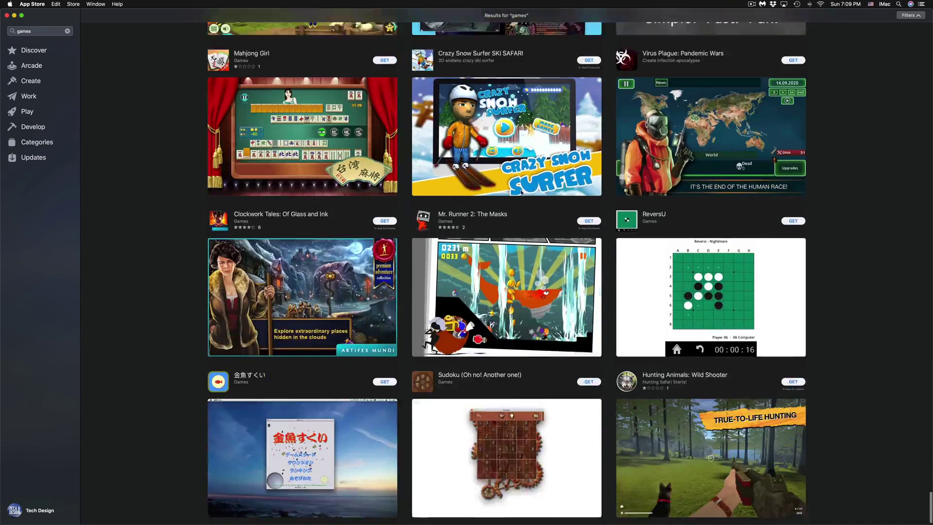
scroll(521, 192, down, 15)
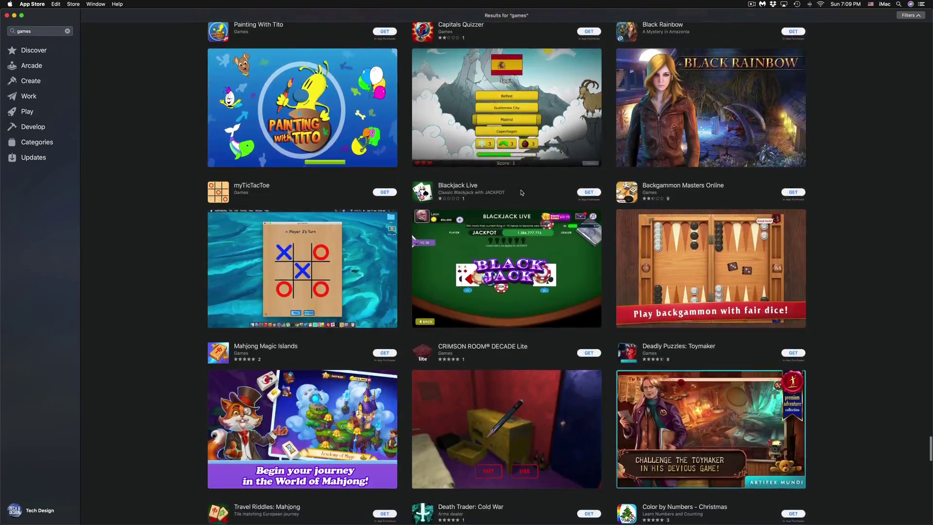
scroll(521, 193, down, 5)
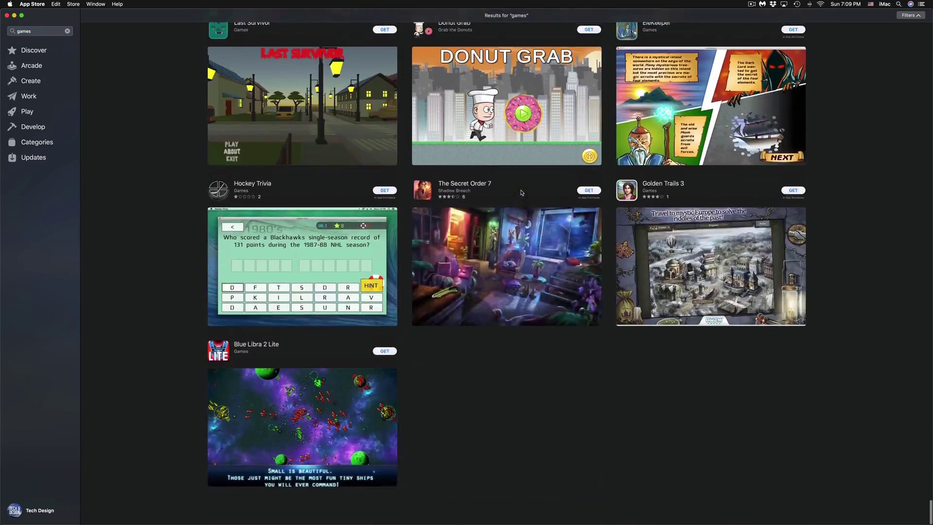
scroll(521, 193, up, 15)
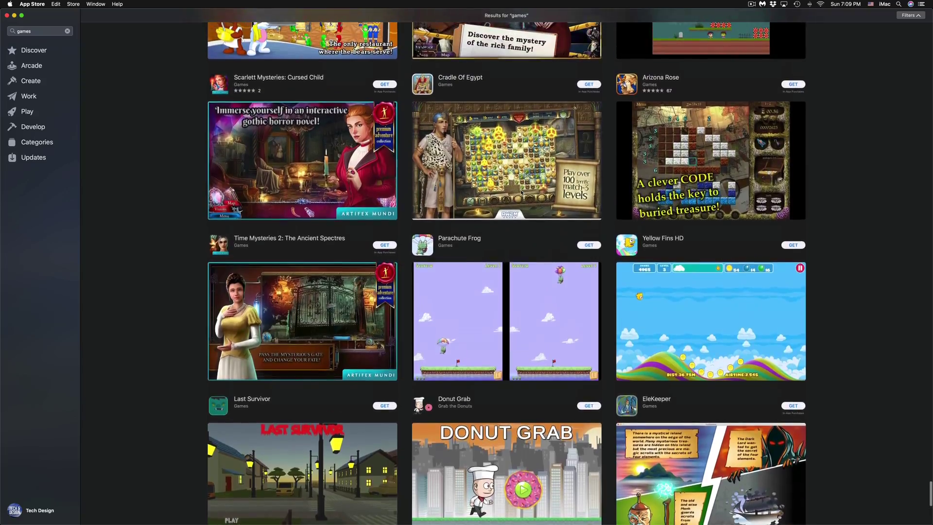
scroll(521, 193, up, 15)
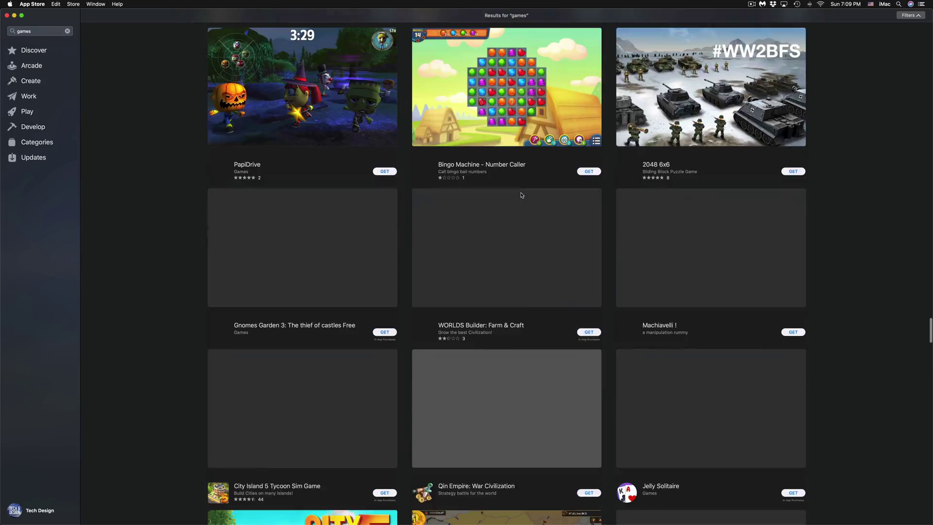
scroll(521, 195, up, 15)
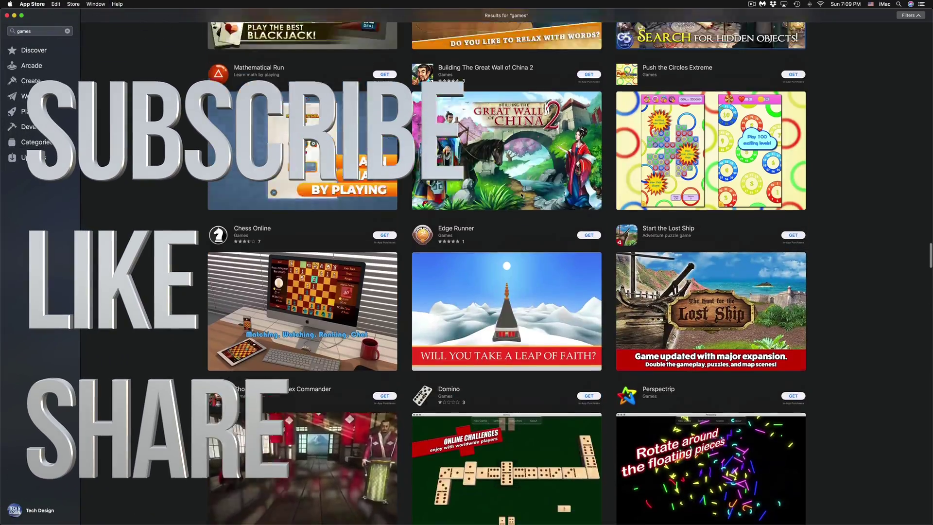